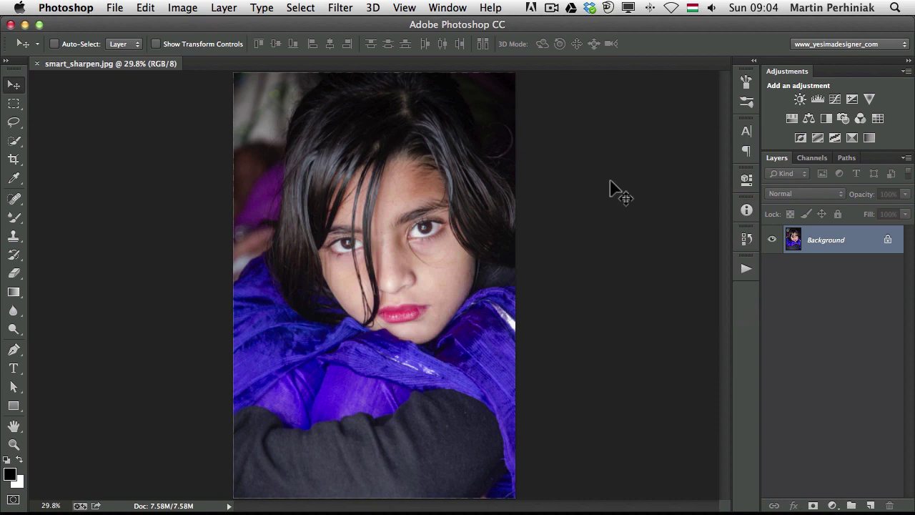
Convert the Background layer to a smart object and open Filter > Sharpen > Smart Sharpen
right_click(852, 242)
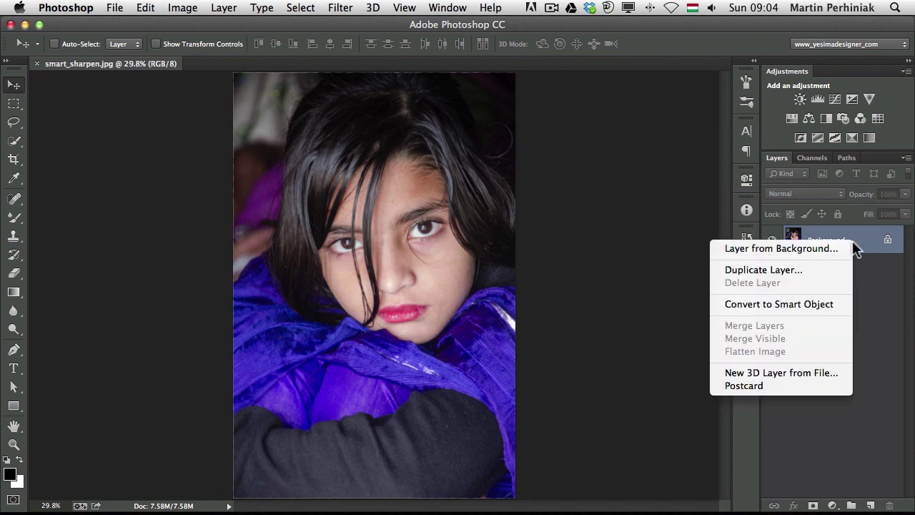
click(790, 304)
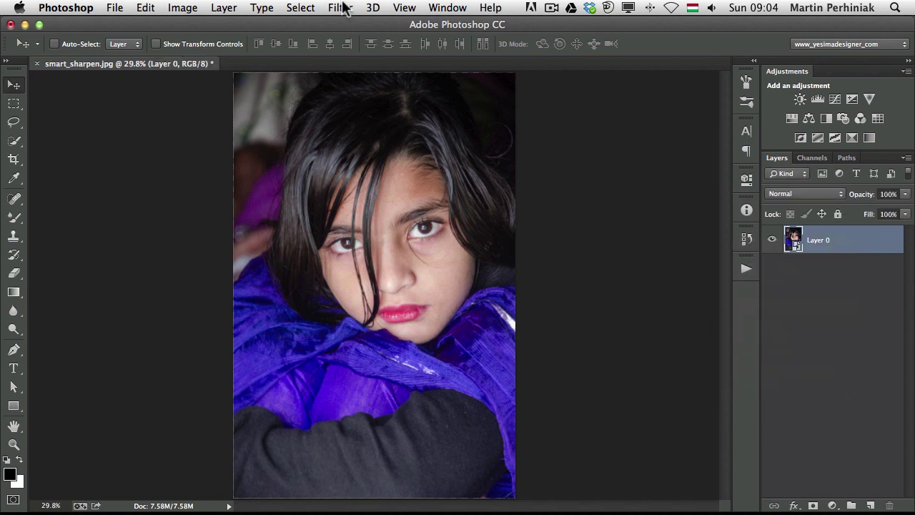
click(344, 7)
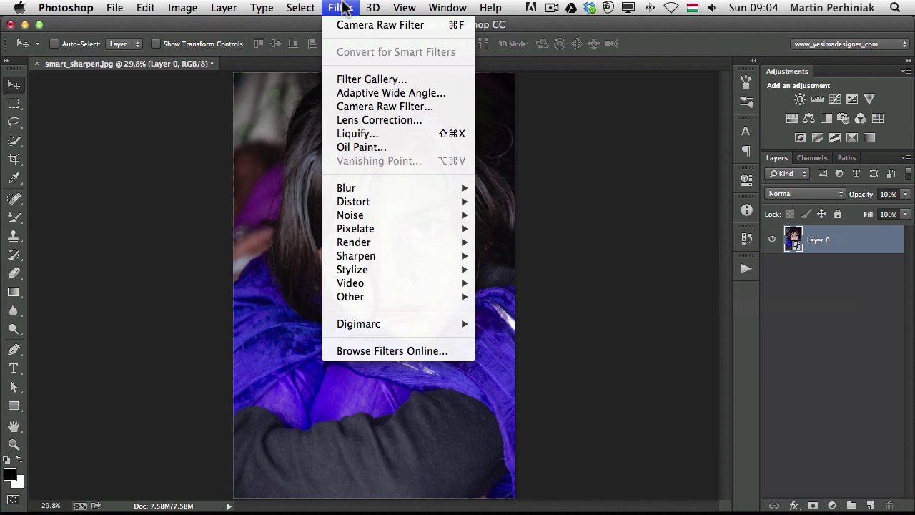
mouse_move(387, 256)
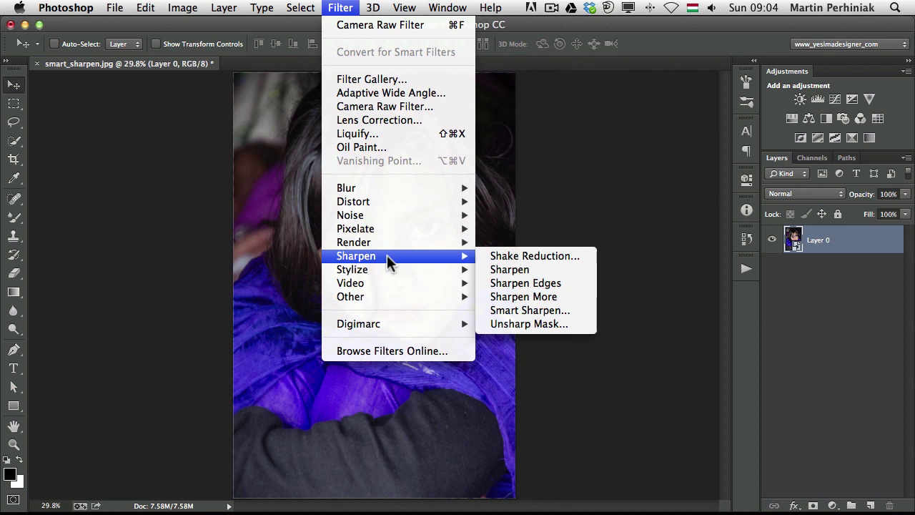
click(536, 310)
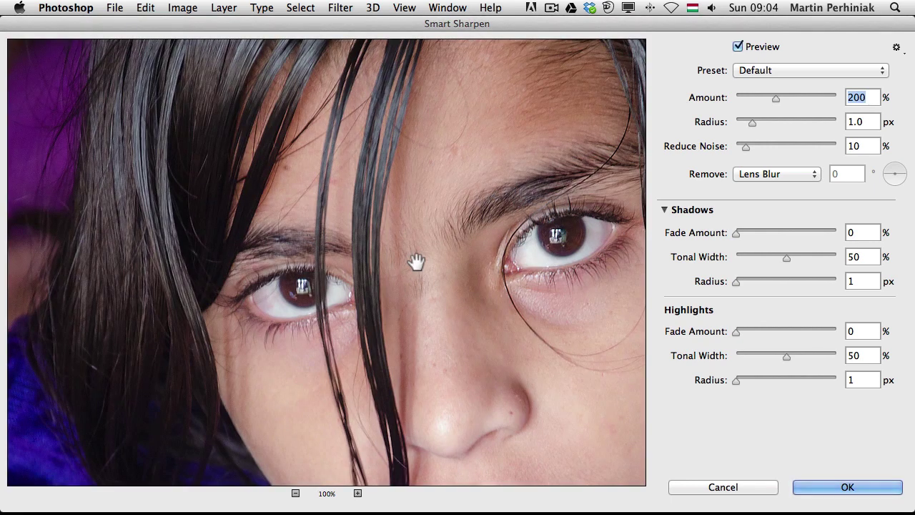
Collapse Shadows/Highlights, zoom the preview out and in, and pan to the left eye and hair
click(664, 210)
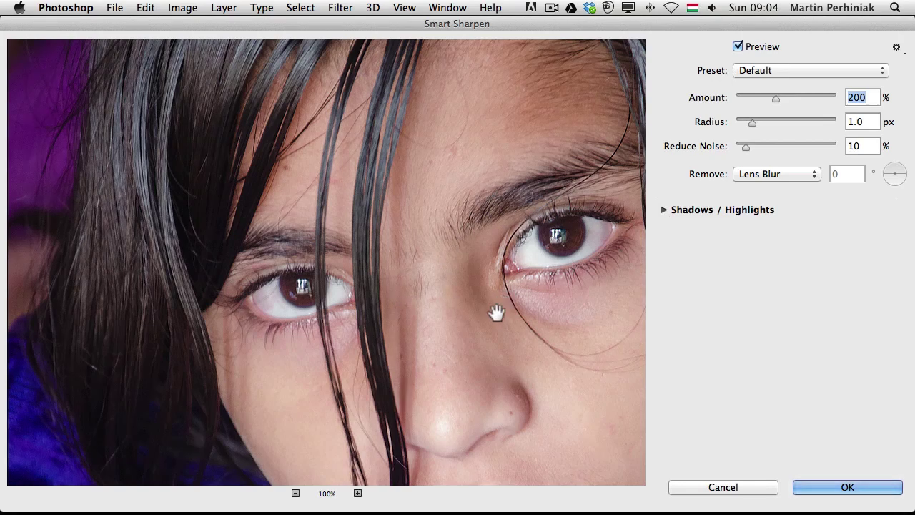
click(295, 493)
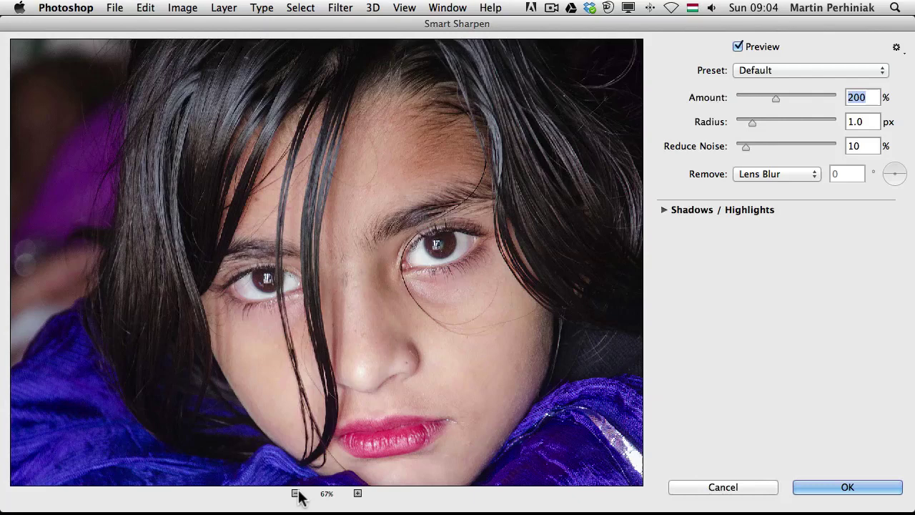
click(357, 493)
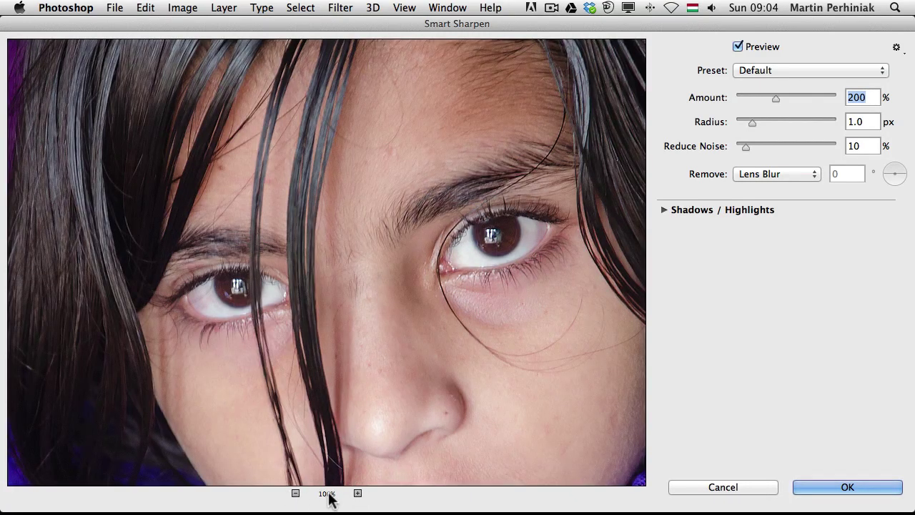
drag(221, 343, 378, 372)
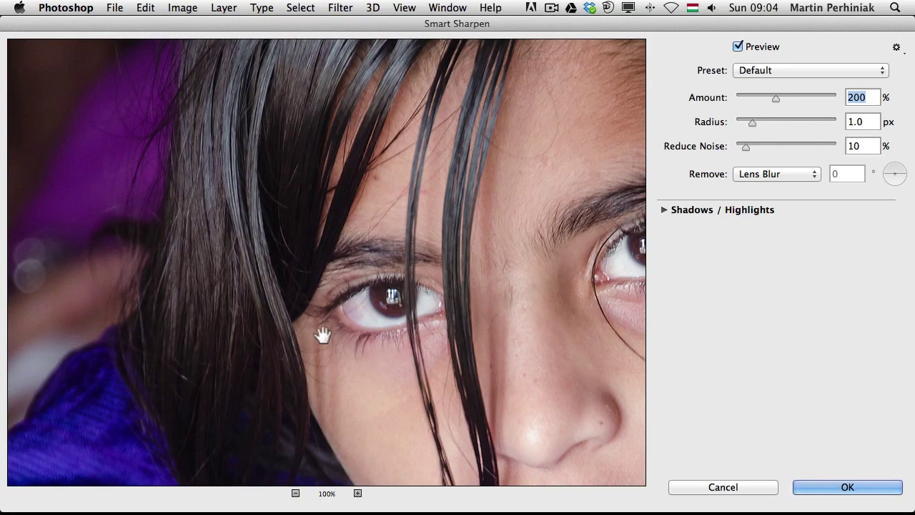
drag(280, 299, 321, 334)
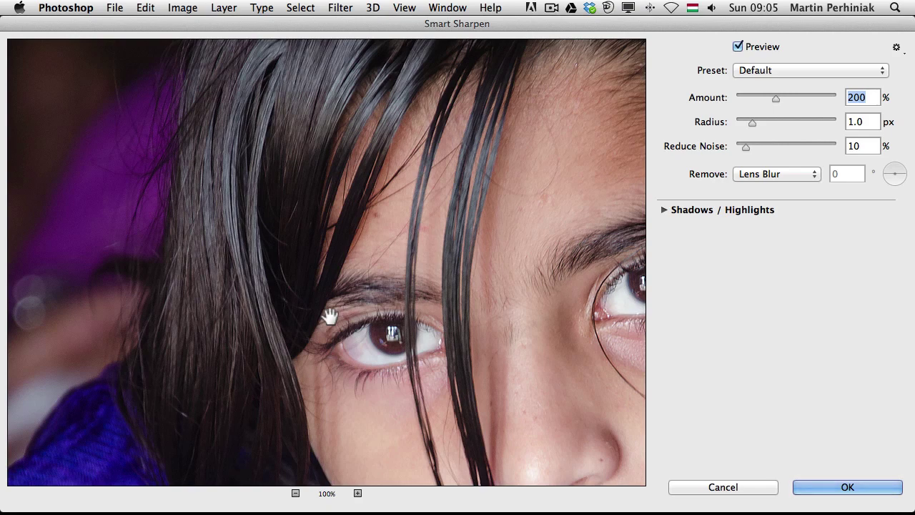
Commit Amount 200% and frame the face, eyes and lips, briefly comparing against the original
key(Right)
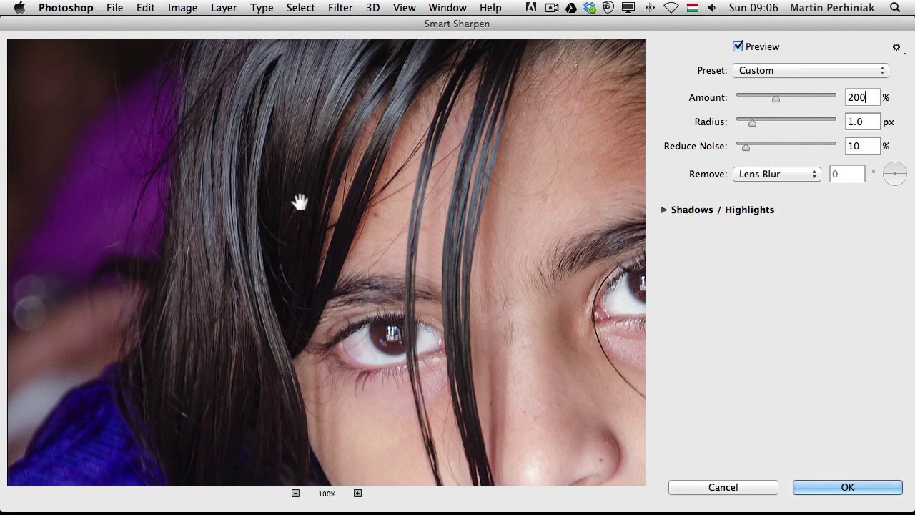
drag(455, 241, 266, 132)
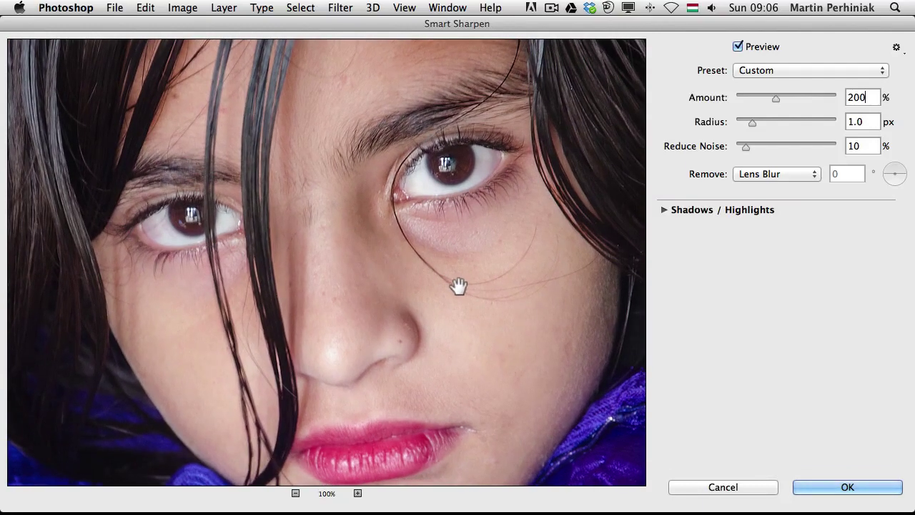
drag(447, 288, 448, 287)
Enable Use Legacy and More Accurate in the Smart Sharpen settings menu
click(897, 48)
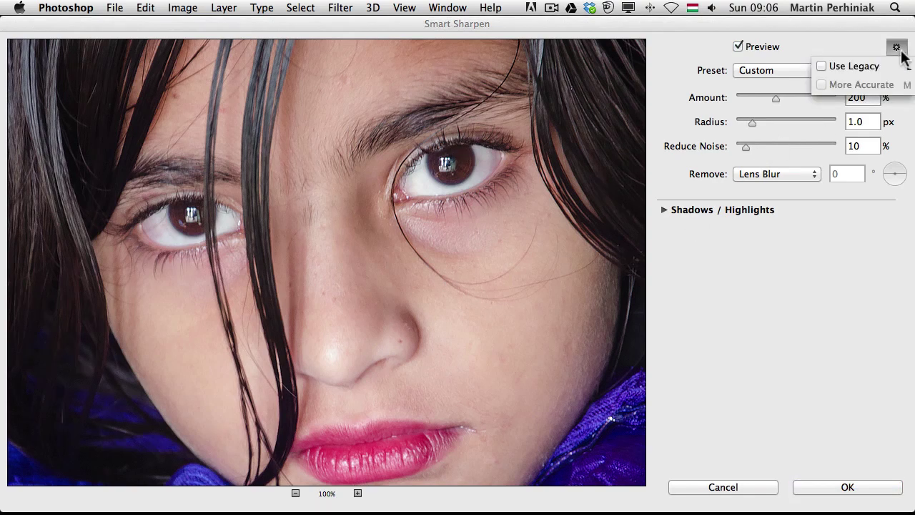
click(821, 67)
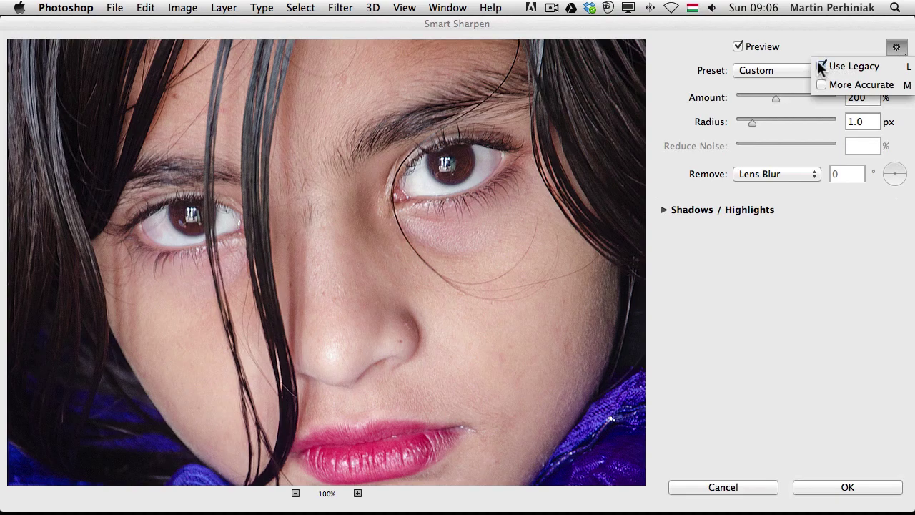
click(823, 85)
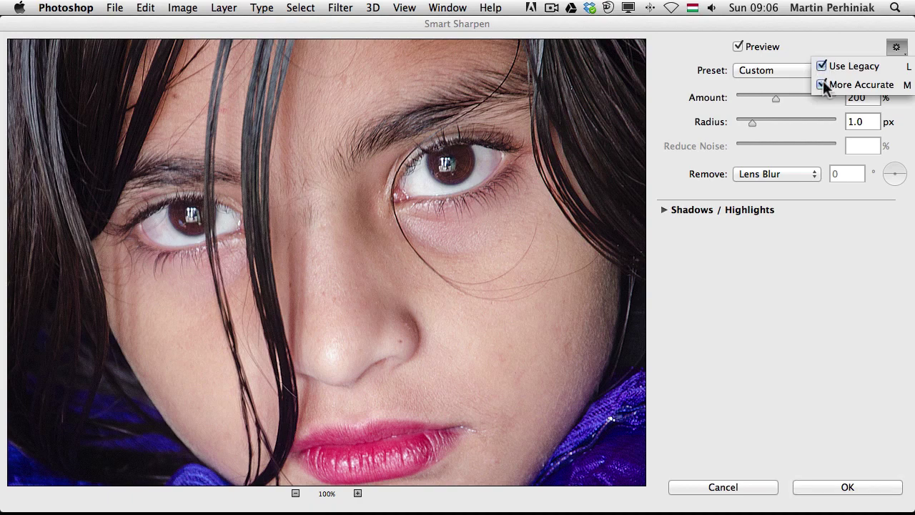
click(779, 236)
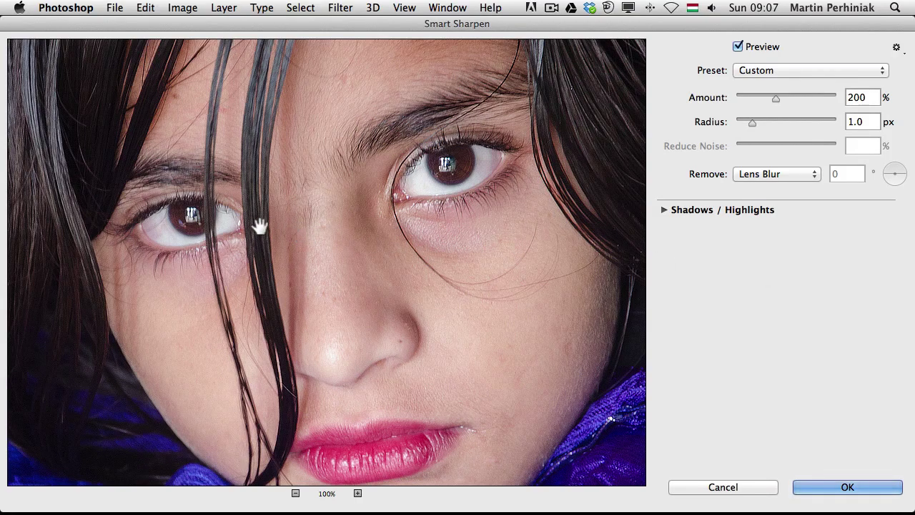
Magnify the preview to 200%, pan over the hair and left eye, and compare the eye with the original
drag(260, 220, 446, 285)
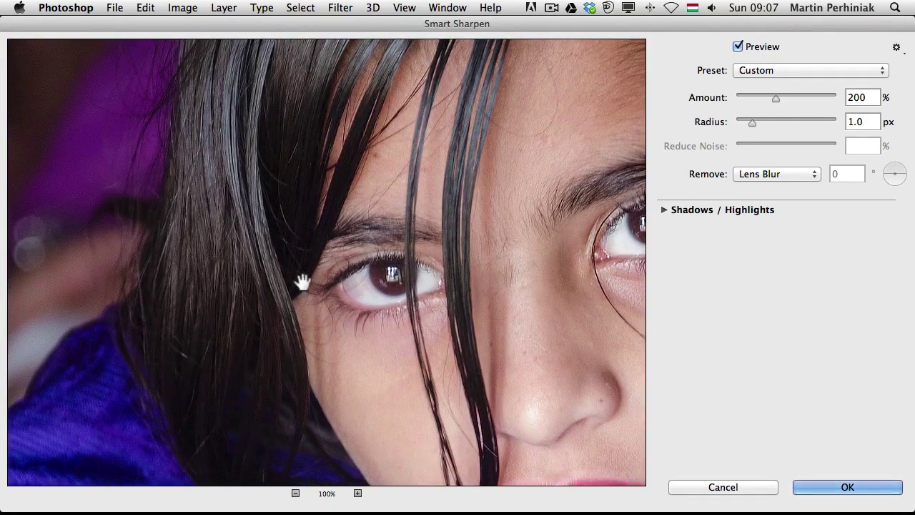
click(357, 494)
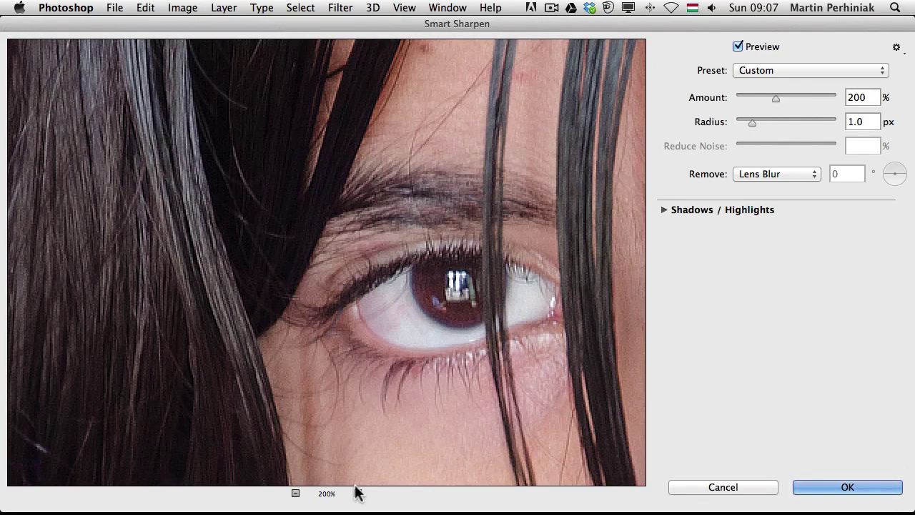
drag(309, 319, 459, 503)
drag(102, 88, 336, 319)
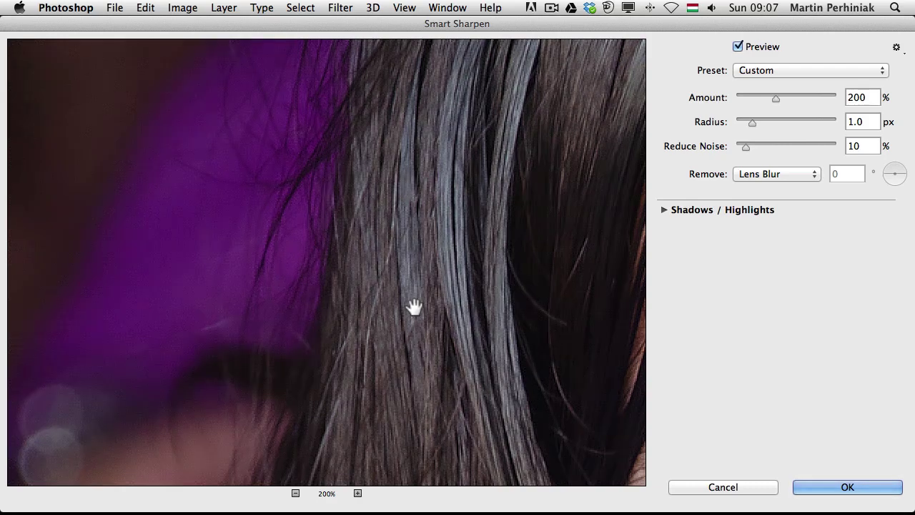
drag(558, 393, 464, 327)
drag(498, 387, 412, 284)
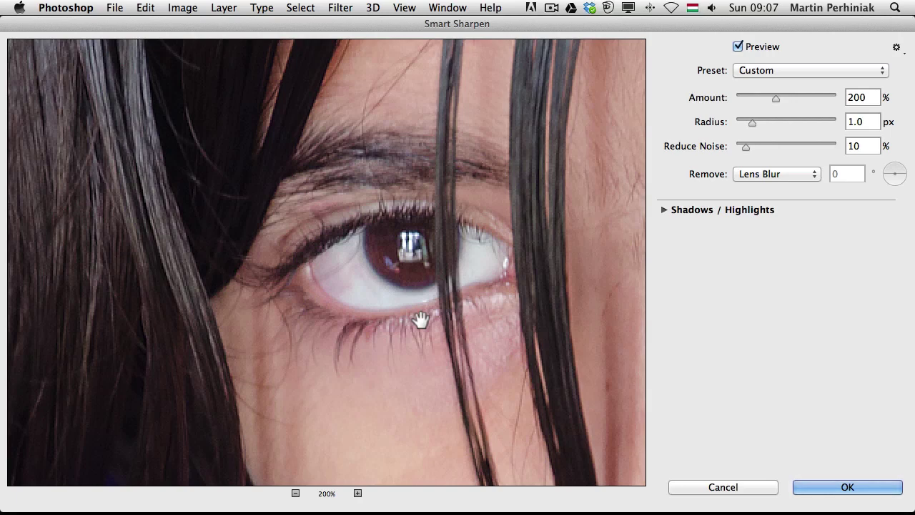
click(420, 319)
Set the preview to 100% and raise Amount to 312%, framing the whole face
click(295, 494)
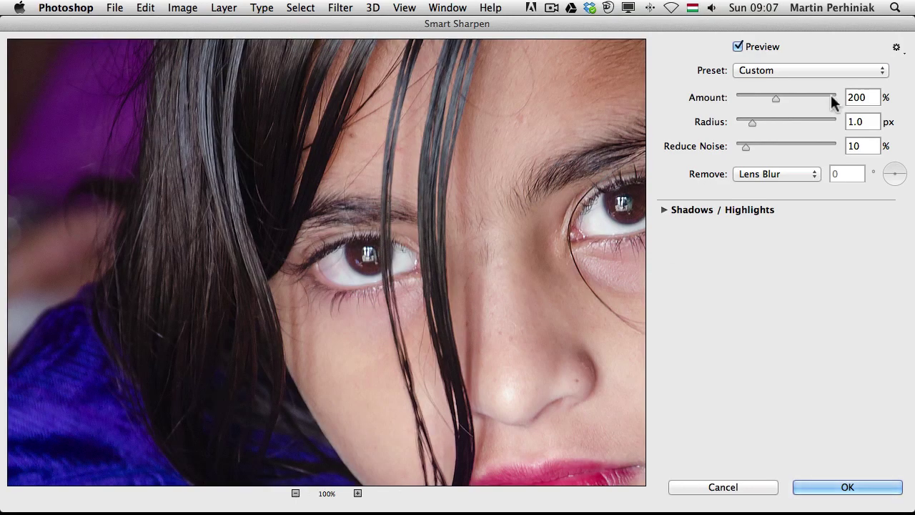
drag(800, 96, 797, 96)
drag(598, 244, 490, 235)
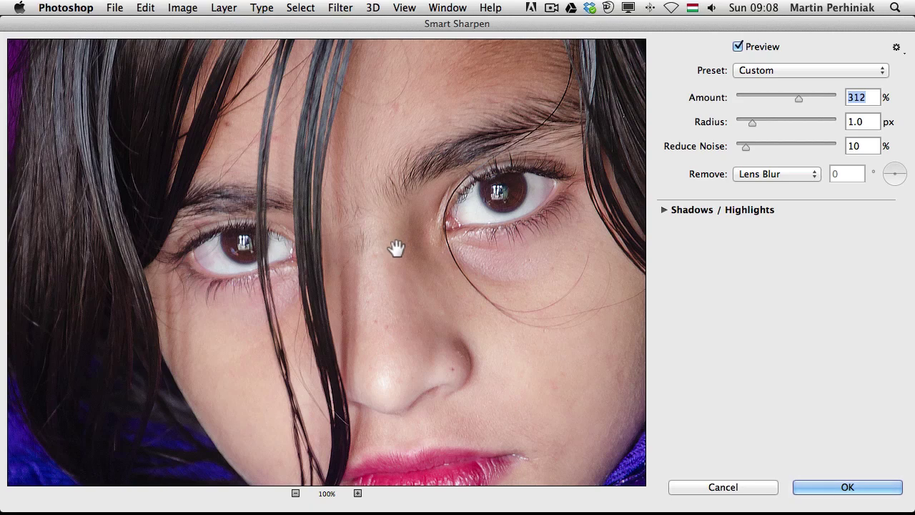
Toggle the preview between the unsharpened original and the 312% result several times
click(395, 248)
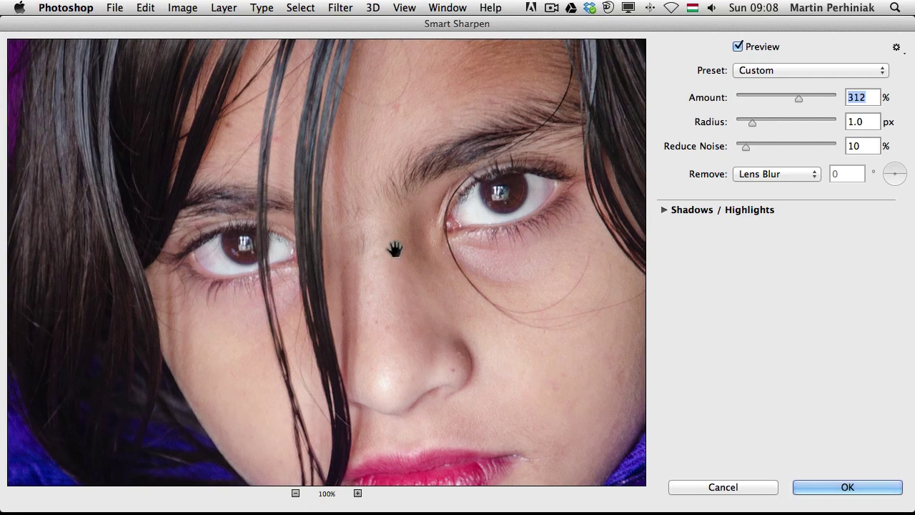
click(395, 248)
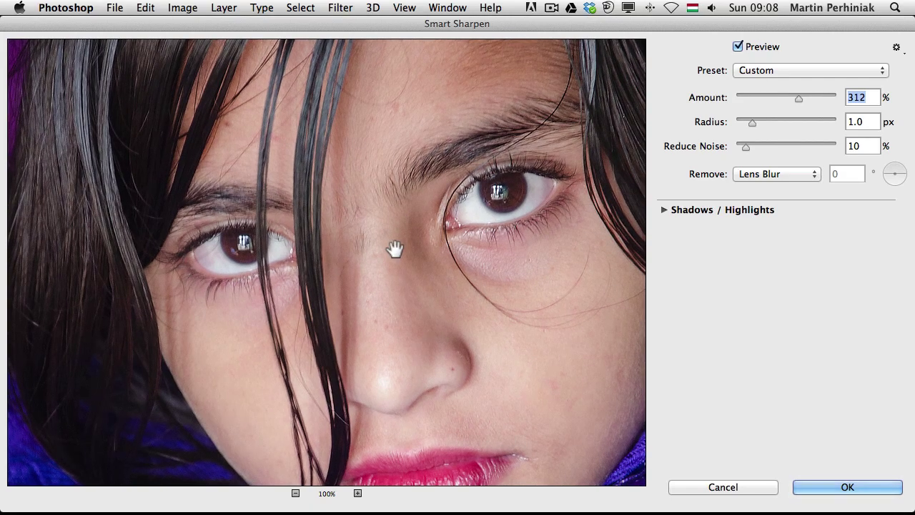
click(395, 248)
click(394, 248)
click(395, 249)
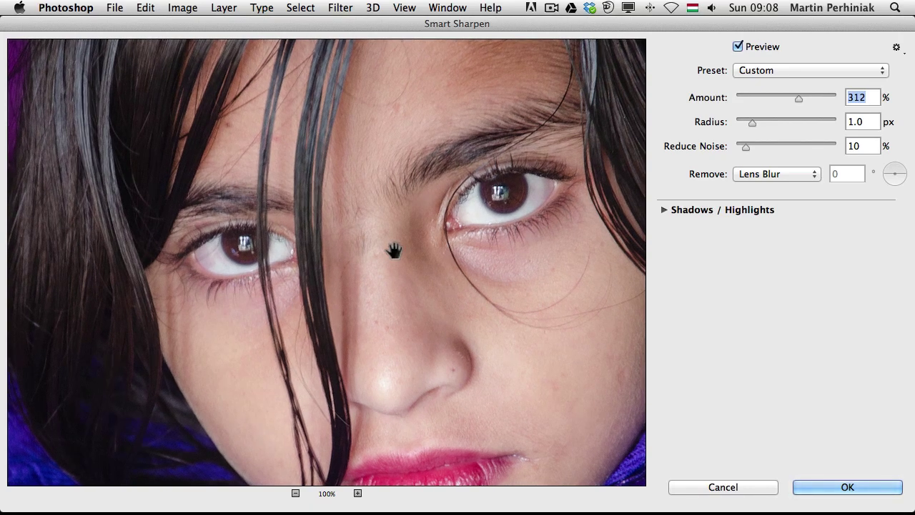
click(394, 250)
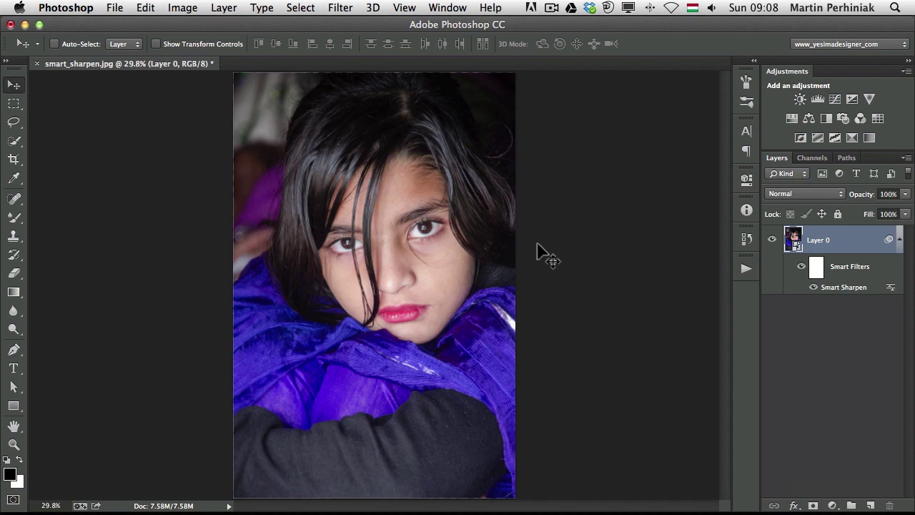
Zoom to 100% centred on the face, target the Smart Filters mask, and pick Rectangular Marquee
key(super+plus)
key(super+plus)
key(super+plus)
key(super+plus)
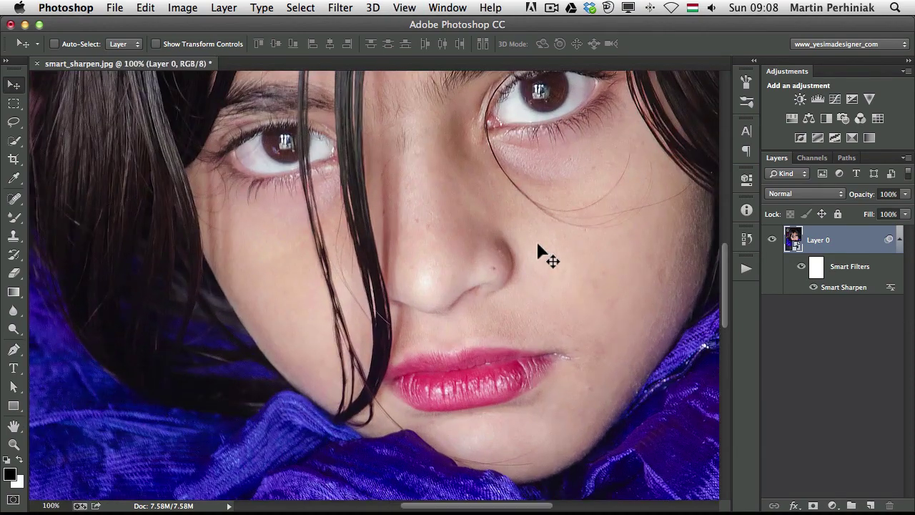
drag(541, 252, 521, 321)
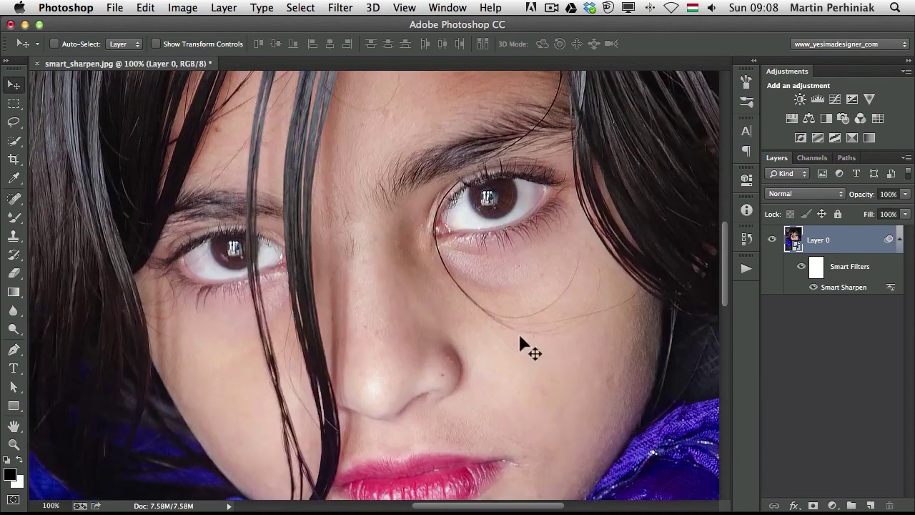
click(817, 269)
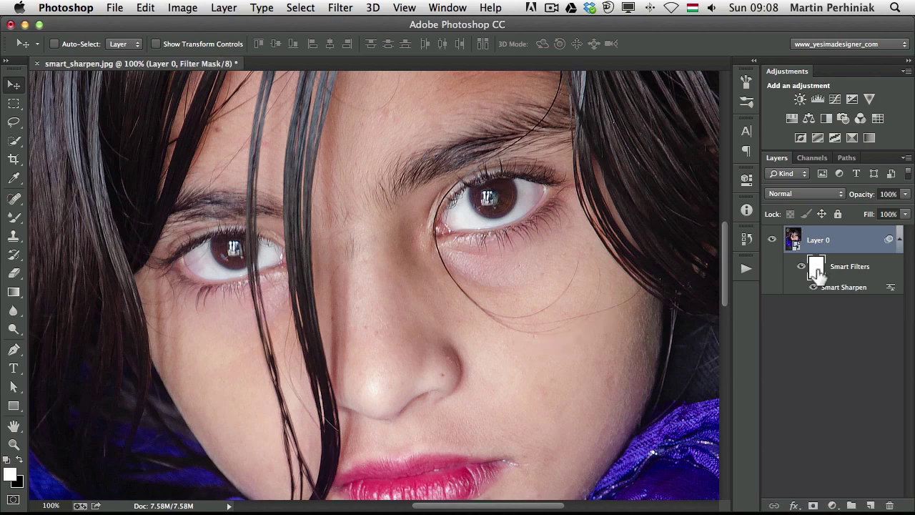
key(m)
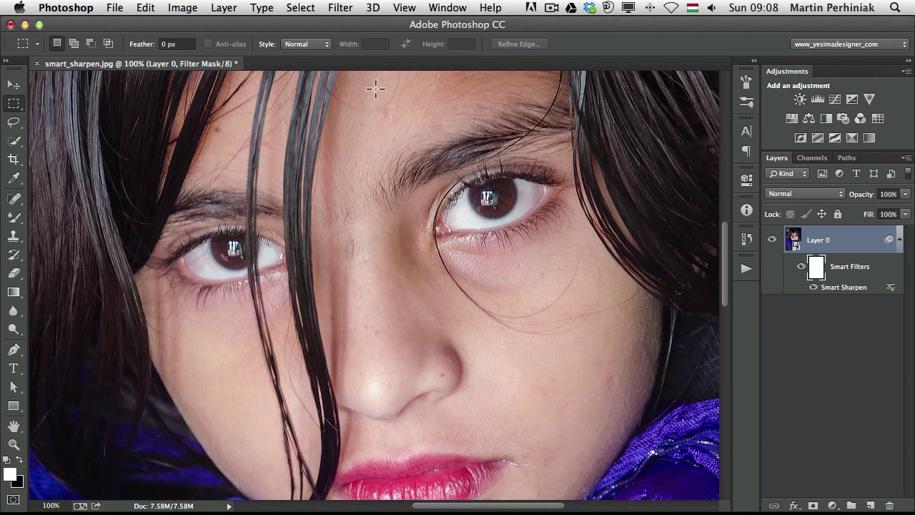
Fill a rectangle over the left half of the face with black on the filter mask, then deselect
drag(93, 86, 393, 487)
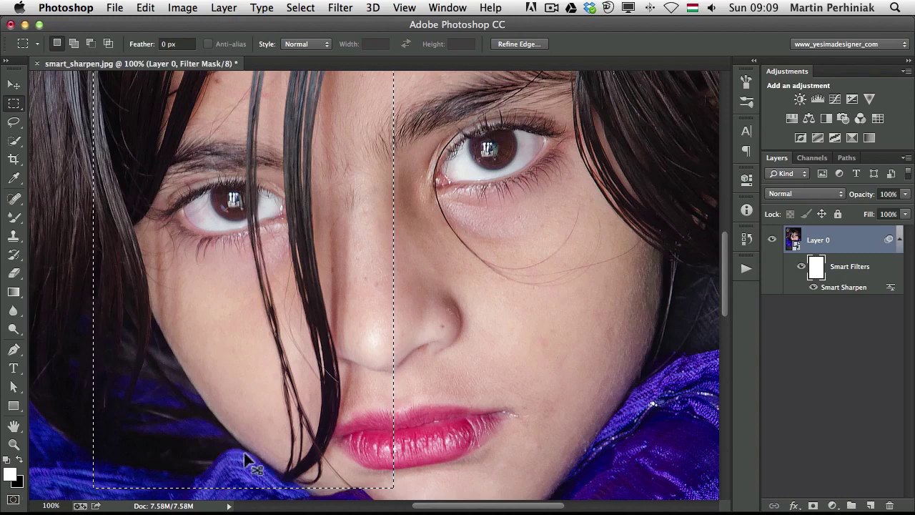
key(super+BackSpace)
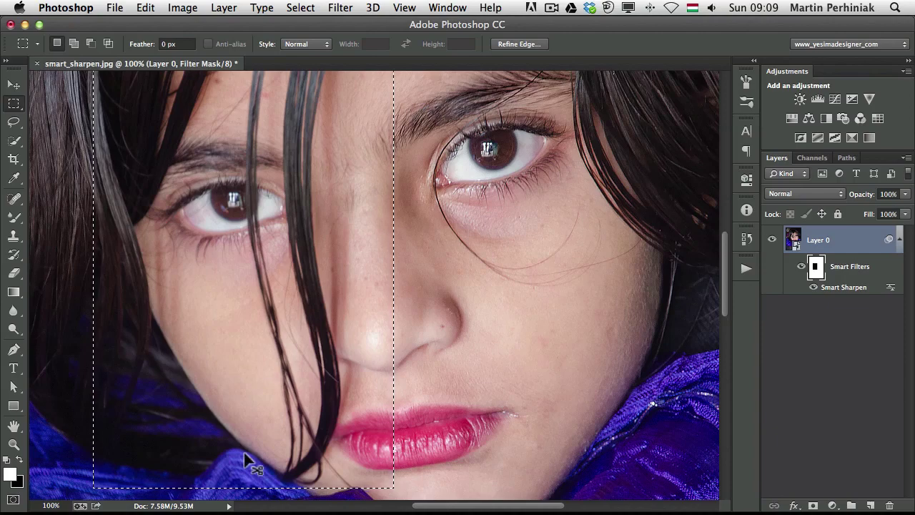
key(super+d)
drag(379, 272, 400, 348)
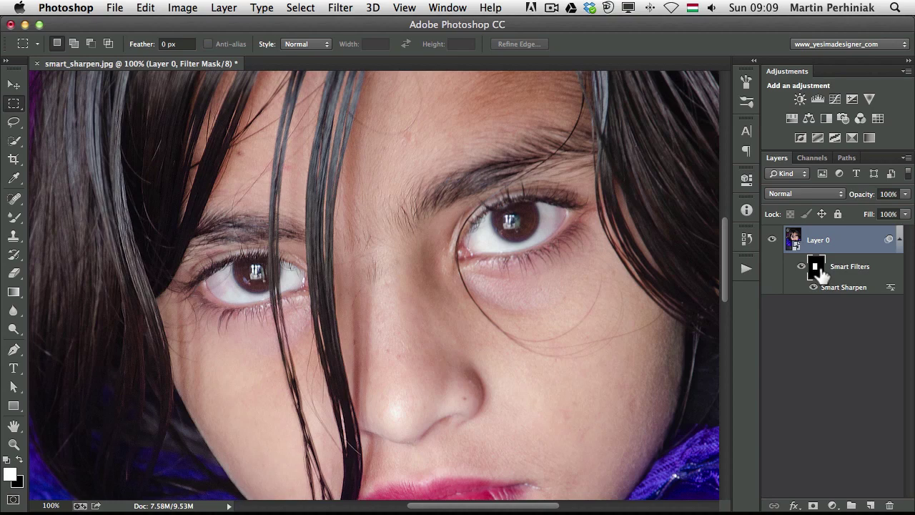
Toggle the filter mask off, on, and off again to compare sharpening across the face
click(820, 268)
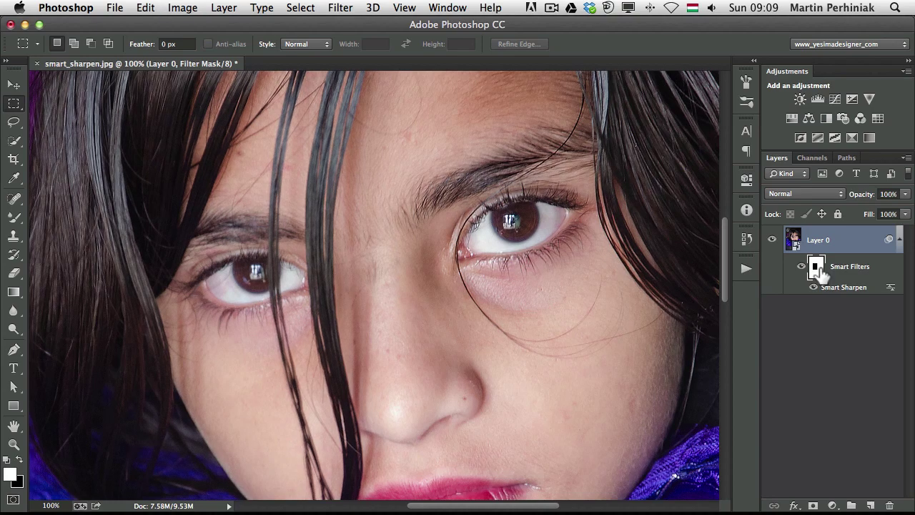
shift+click(821, 270)
shift+click(821, 270)
shift+click(821, 270)
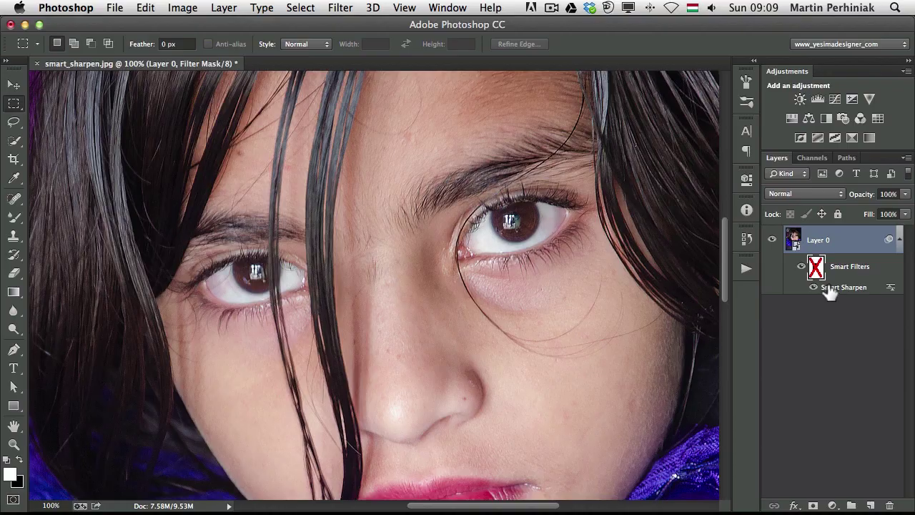
double_click(832, 289)
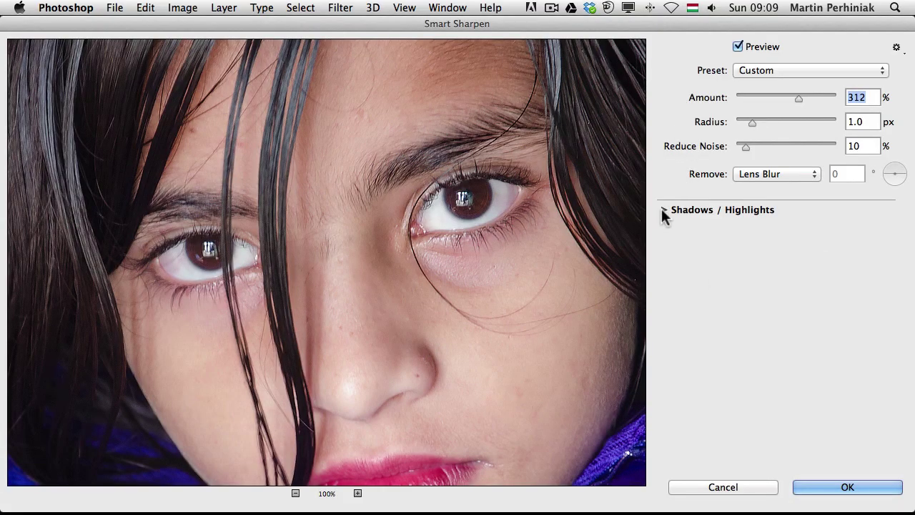
click(664, 209)
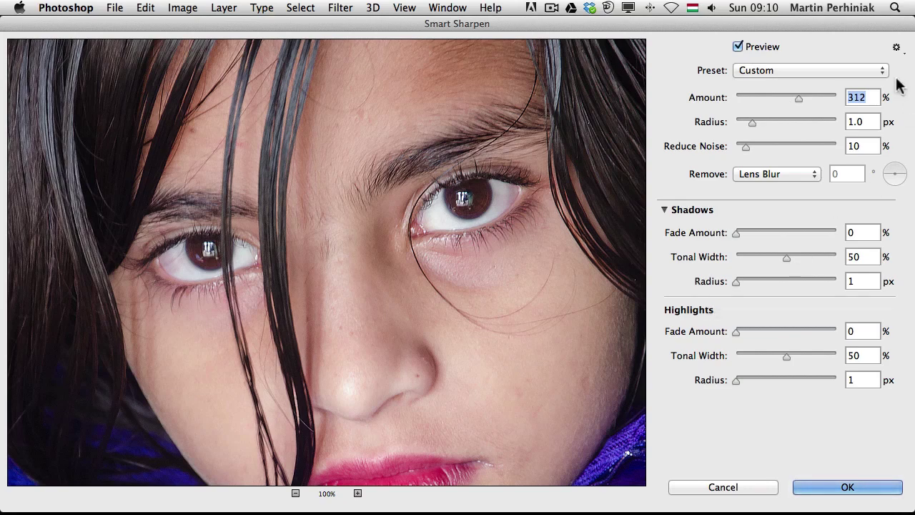
click(895, 49)
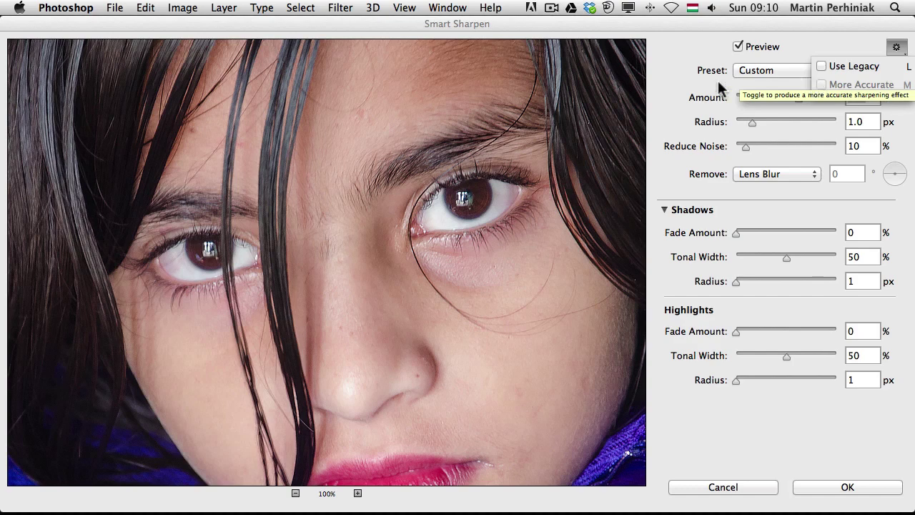
click(672, 89)
click(722, 487)
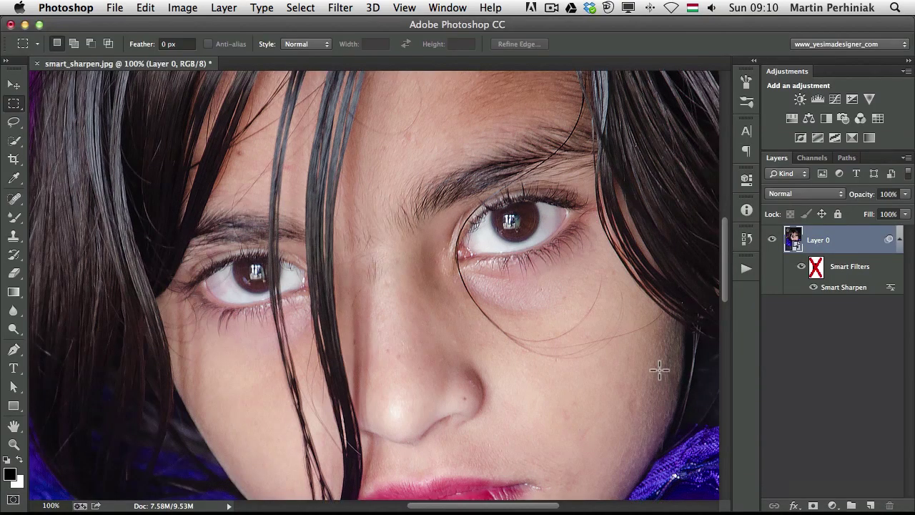